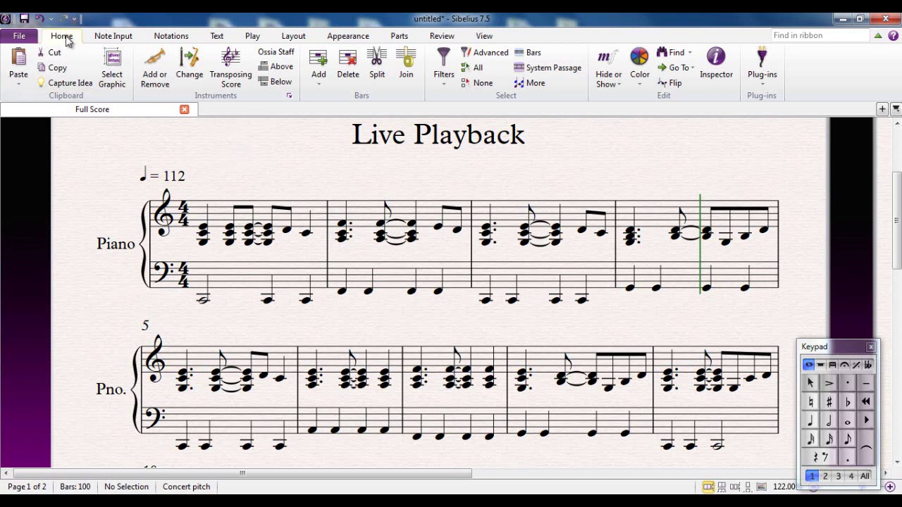
# Step: Show the Play tab, zoom the score to about 99% and play it back as notated
pyautogui.click(252, 36)
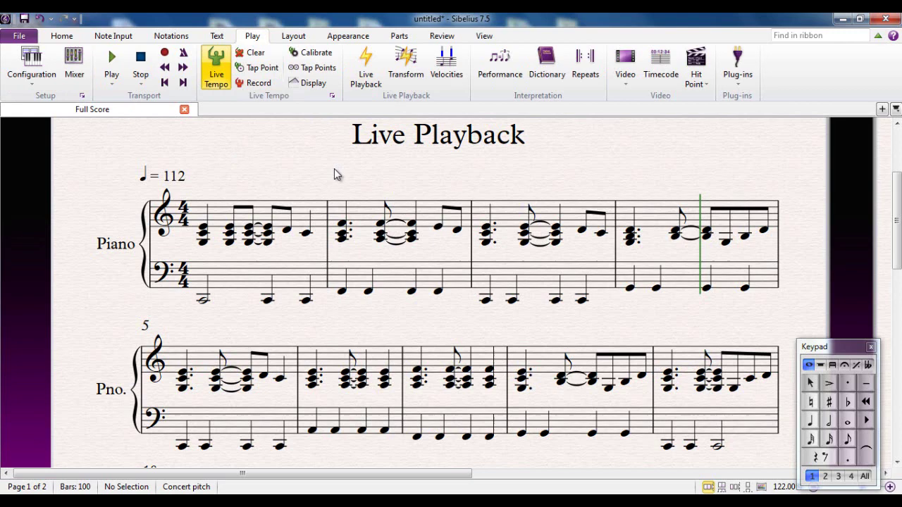
pyautogui.moveTo(334, 169); pyautogui.dragTo(310, 153)
pyautogui.scroll(-2, 349, 171)
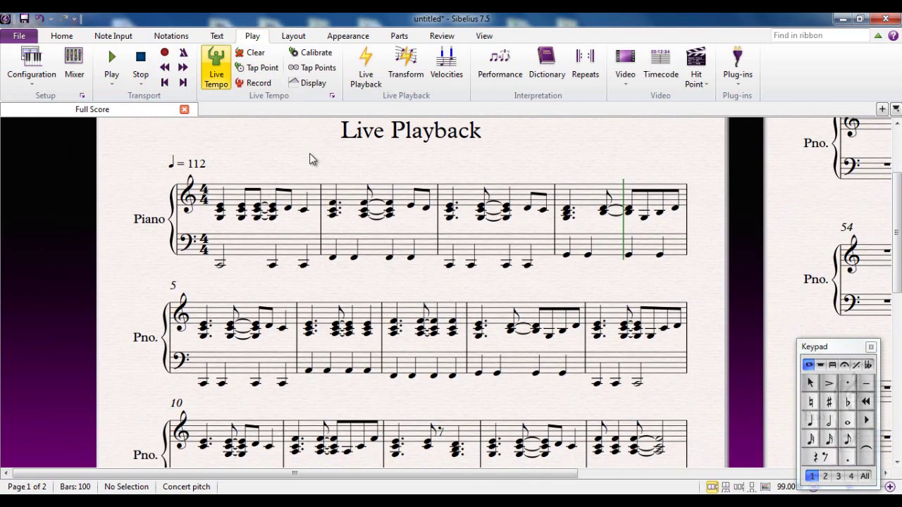
pyautogui.press('space')
# Step: Switch Live Playback on, recentre the score slightly, and play it back with its recorded performance
pyautogui.click(365, 76)
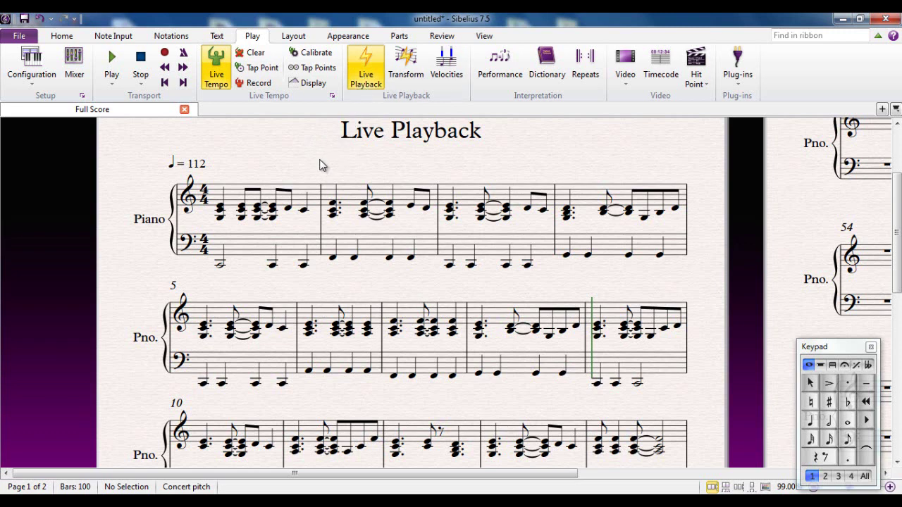
pyautogui.moveTo(321, 161); pyautogui.dragTo(336, 160)
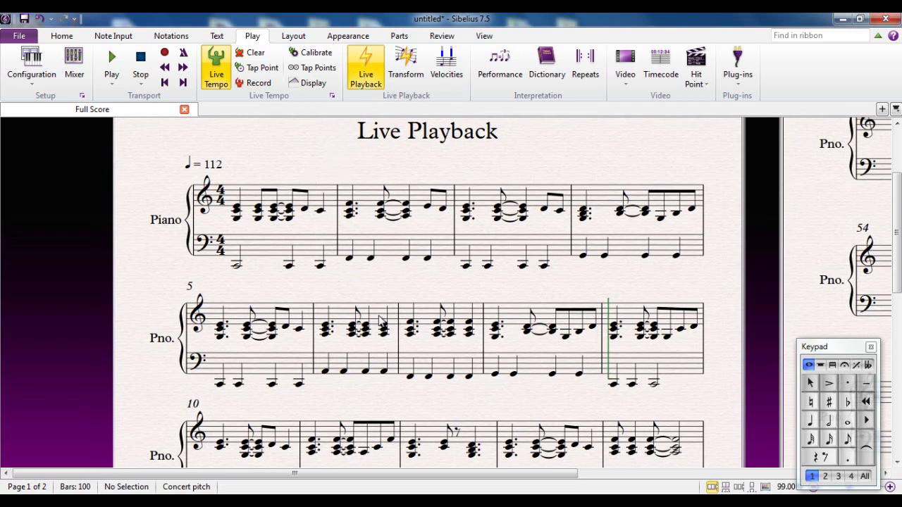
pyautogui.moveTo(324, 158); pyautogui.dragTo(325, 171)
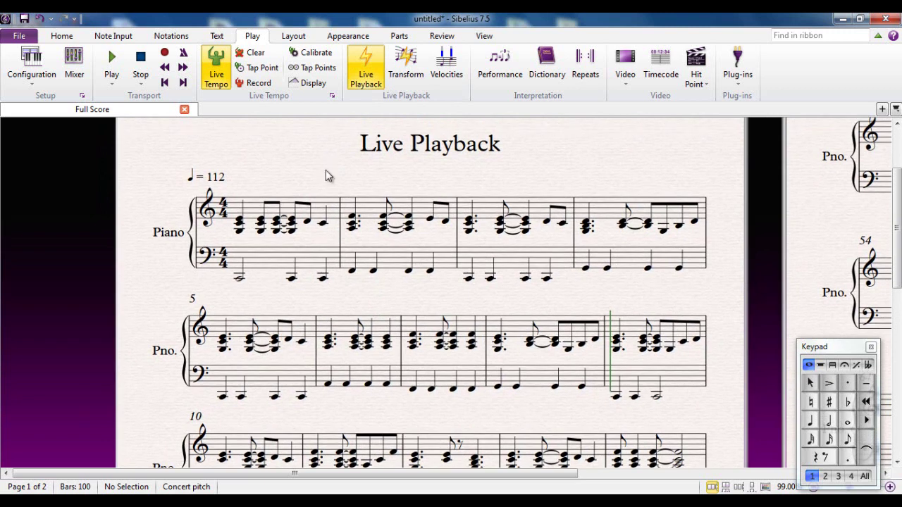
pyautogui.press('space')
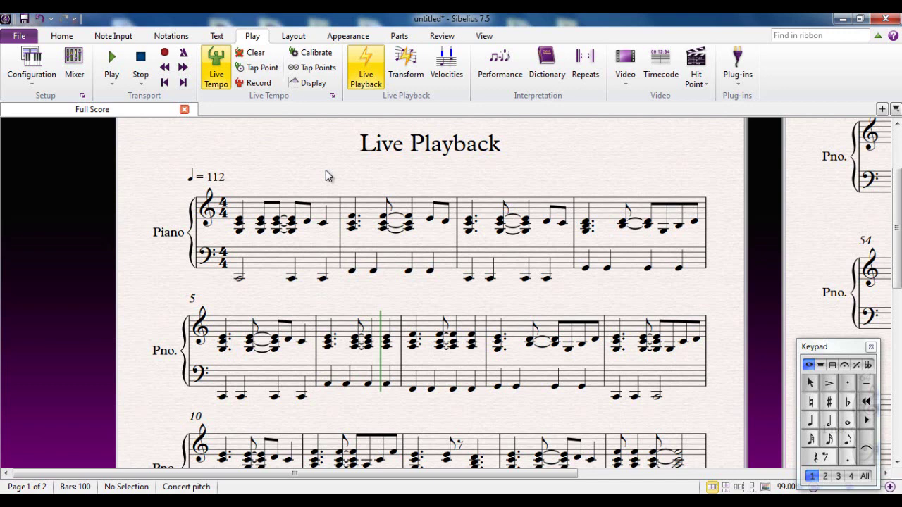
# Step: Display the live velocity bars and zoom in with the title and tempo in view
pyautogui.click(450, 75)
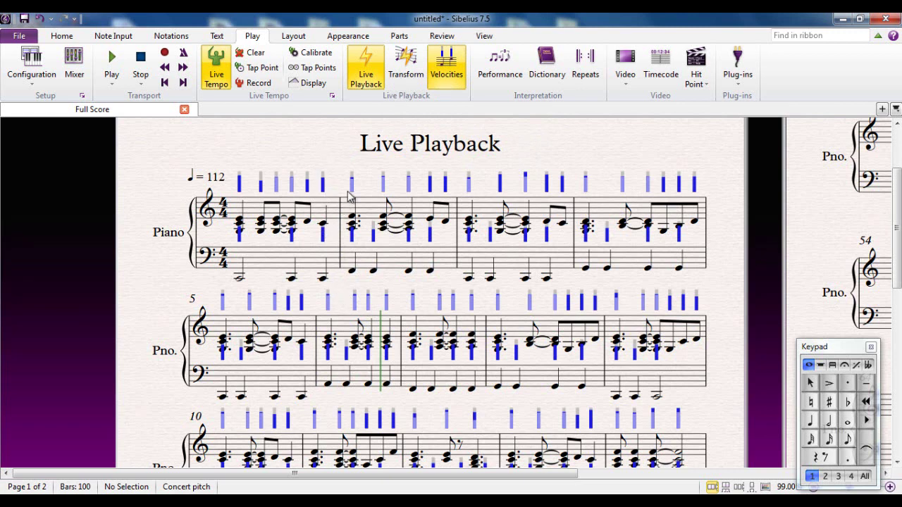
pyautogui.scroll(3, 350, 197)
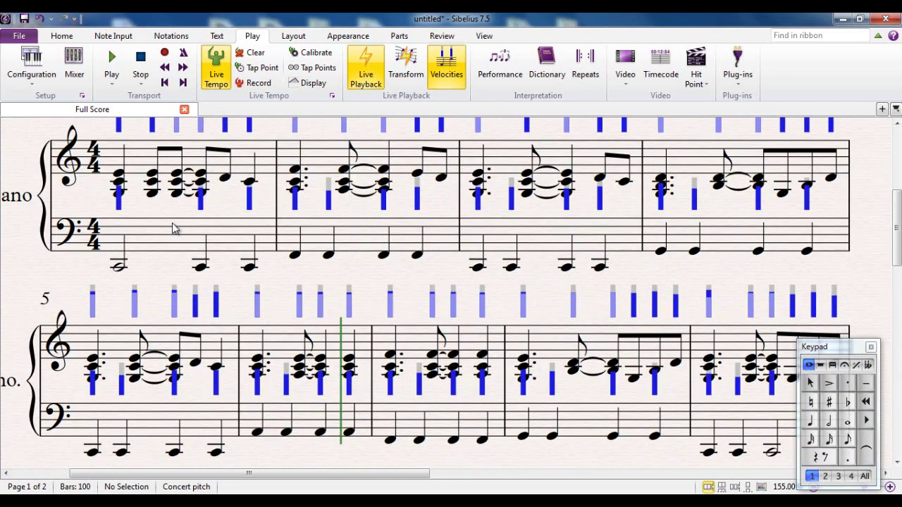
pyautogui.scroll(2, 153, 261)
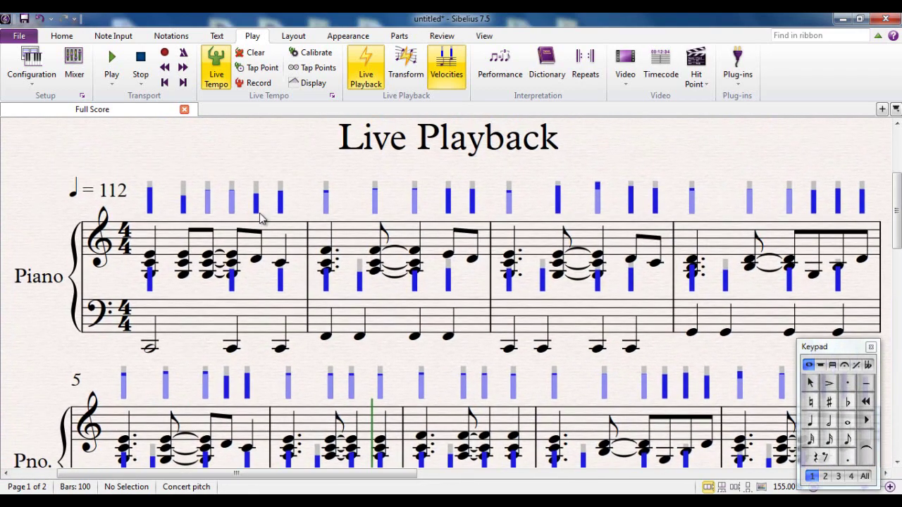
pyautogui.scroll(1, 259, 218)
pyautogui.moveTo(275, 156); pyautogui.dragTo(415, 186)
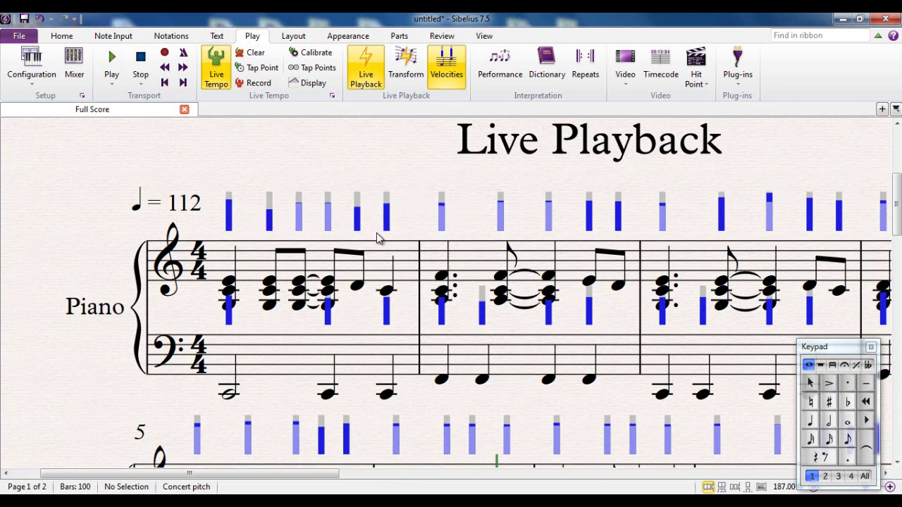
# Step: Drag bar 1 of the bass staff down to widen the gap for the velocity bars
pyautogui.click(368, 370)
pyautogui.moveTo(368, 371); pyautogui.dragTo(364, 395)
pyautogui.scroll(-1, 367, 157)
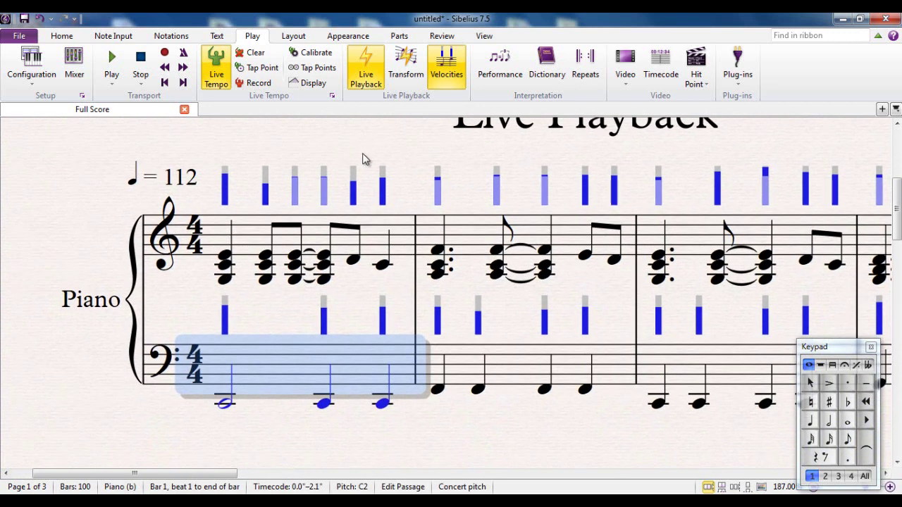
# Step: Deselect, then raise the velocity bars of two lower notes and one upper note in bar 1
pyautogui.click(443, 417)
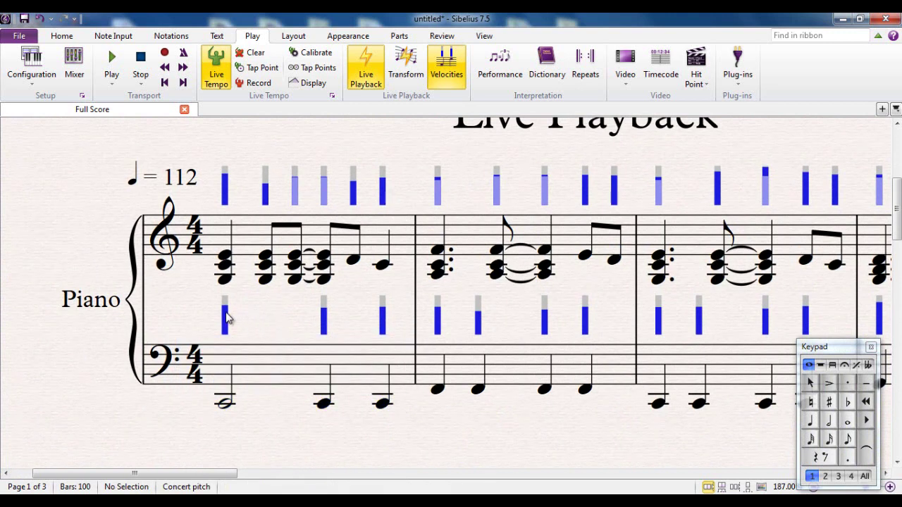
pyautogui.moveTo(226, 313)
pyautogui.mouseDown()
pyautogui.moveTo(226, 303)
pyautogui.moveTo(225, 324)
pyautogui.moveTo(232, 304)
pyautogui.mouseUp()
pyautogui.moveTo(439, 317); pyautogui.dragTo(440, 299)
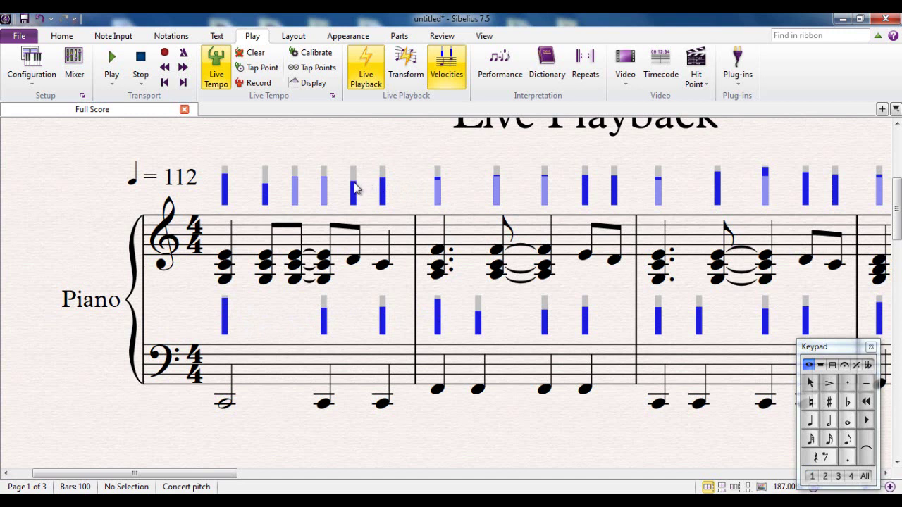
pyautogui.moveTo(354, 189); pyautogui.dragTo(382, 170)
# Step: Play back from the first chord's top note E4, stop, and return the view to the opening bars
pyautogui.click(226, 257)
pyautogui.scroll(-3, 227, 259)
pyautogui.press('space')
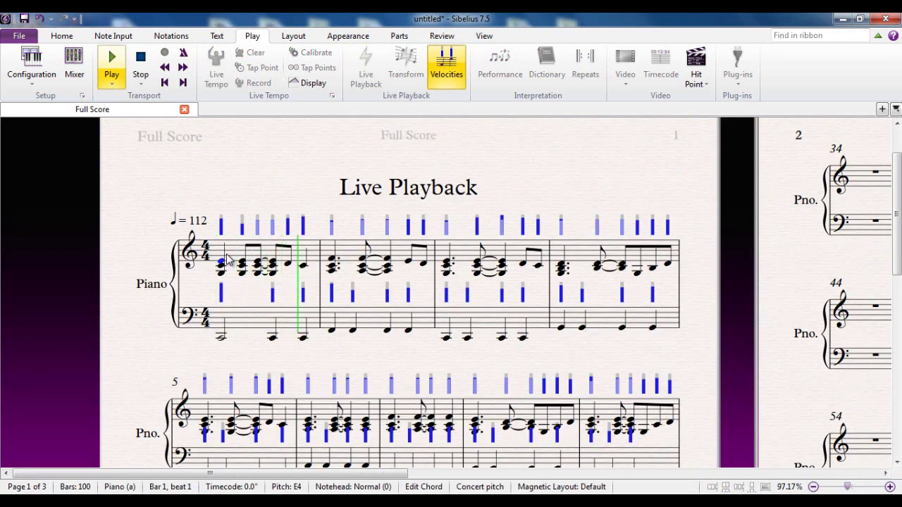
pyautogui.press('space')
pyautogui.scroll(3, 226, 260)
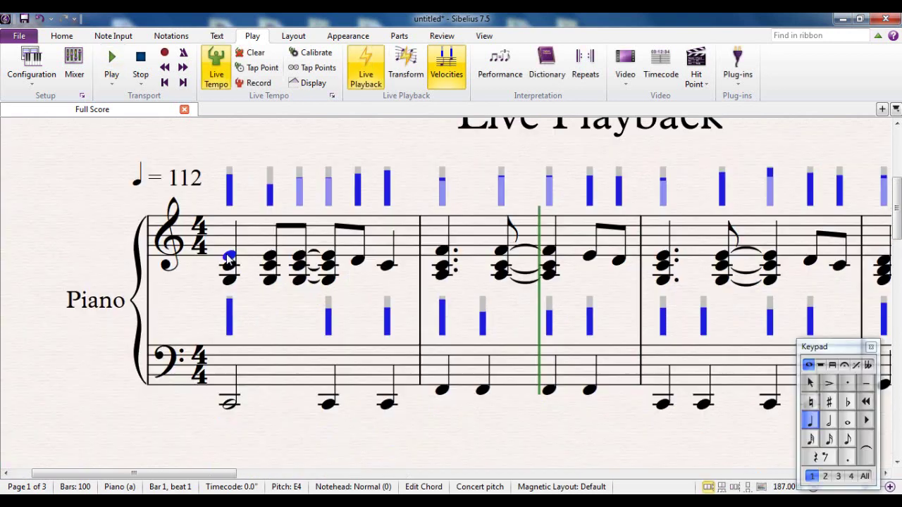
pyautogui.moveTo(287, 321); pyautogui.dragTo(250, 343)
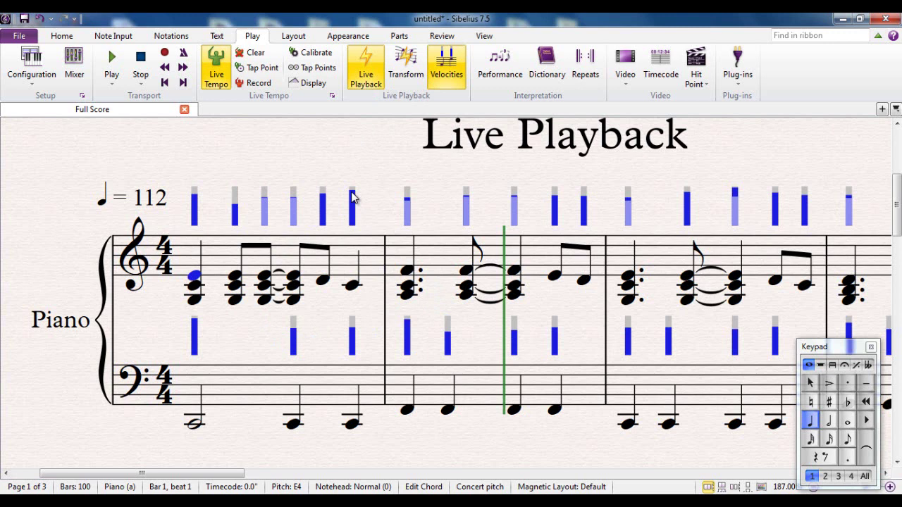
# Step: Bring up the Transform Live Playback dialog, shift it left, and show its Velocities options
pyautogui.click(410, 73)
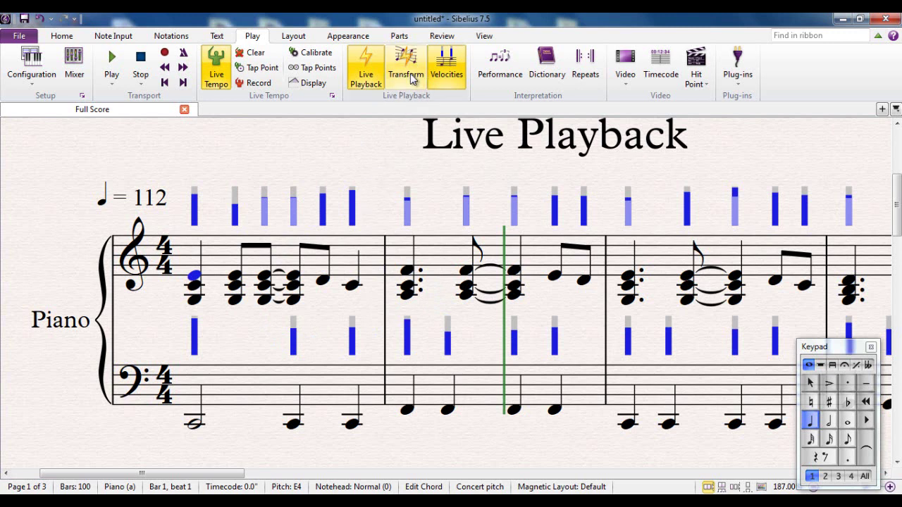
pyautogui.moveTo(416, 120); pyautogui.dragTo(367, 132)
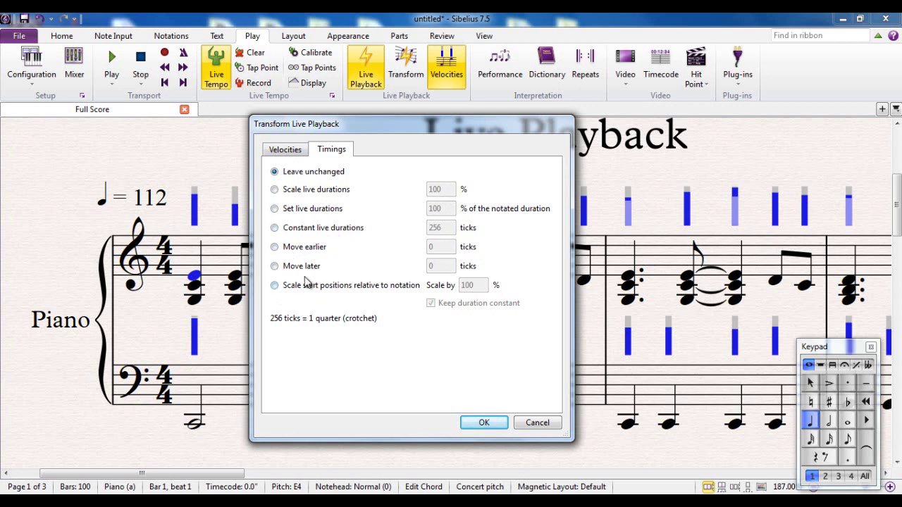
pyautogui.click(282, 152)
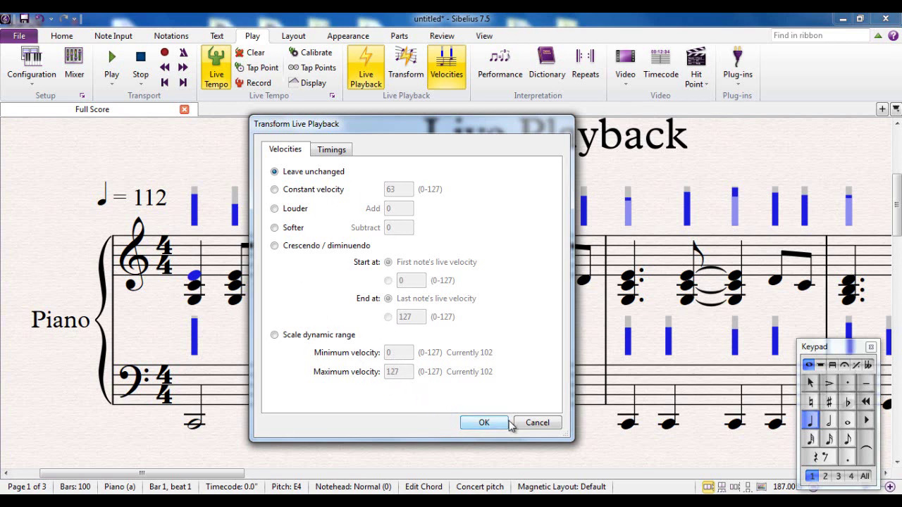
# Step: Confirm Transform with velocities unchanged, clear the selection, and switch the Velocities display off
pyautogui.click(485, 422)
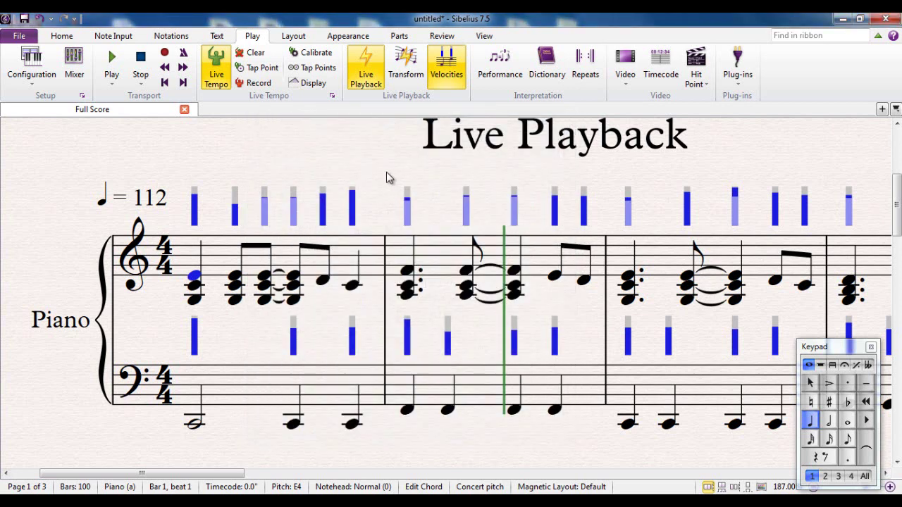
pyautogui.press('Escape')
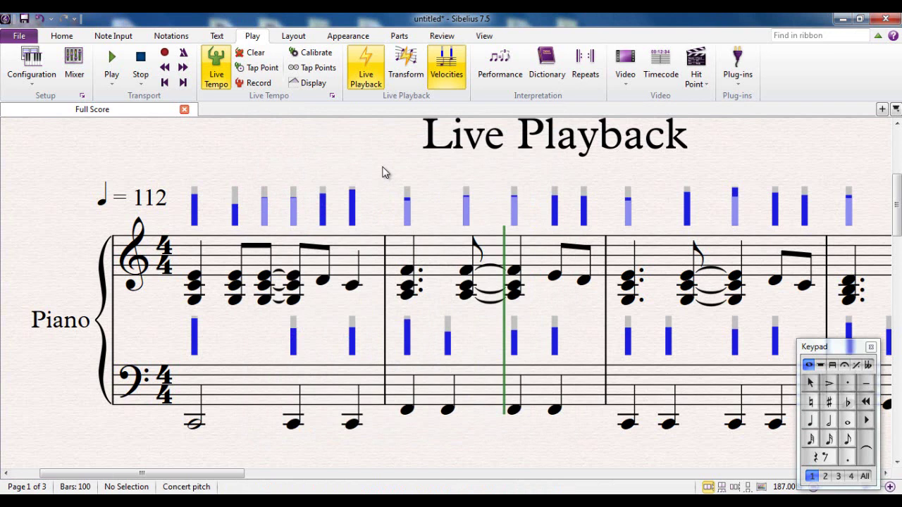
pyautogui.click(444, 65)
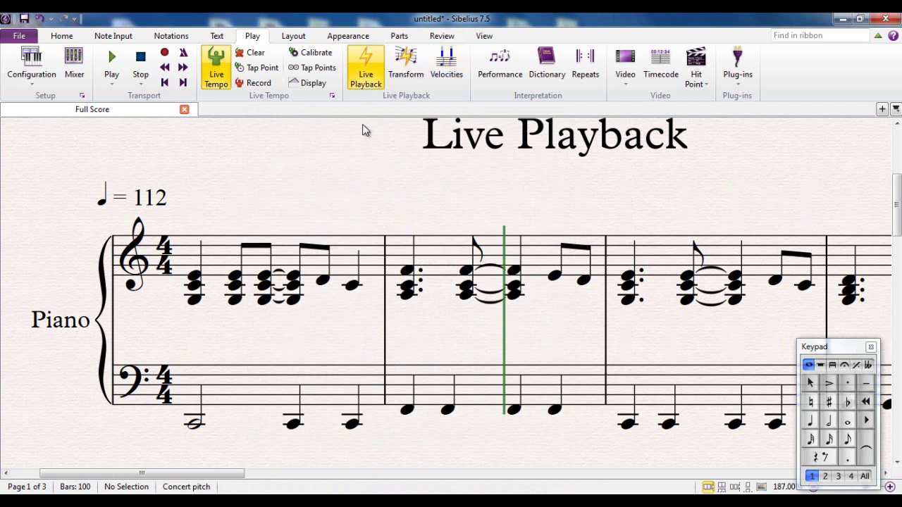